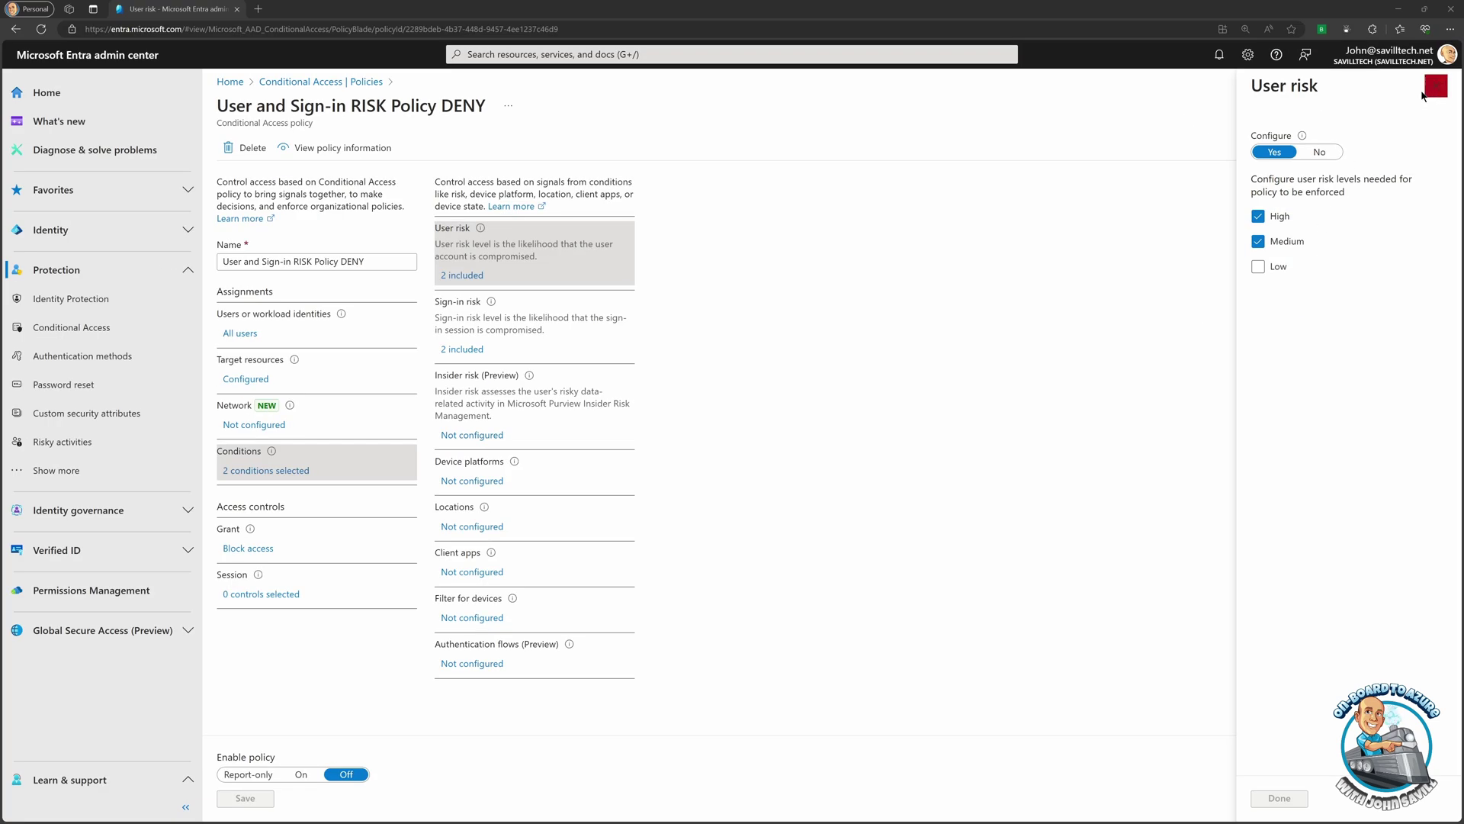
Close the User risk flyout showing High and Medium levels on the RISK Policy DENY.
click(1434, 88)
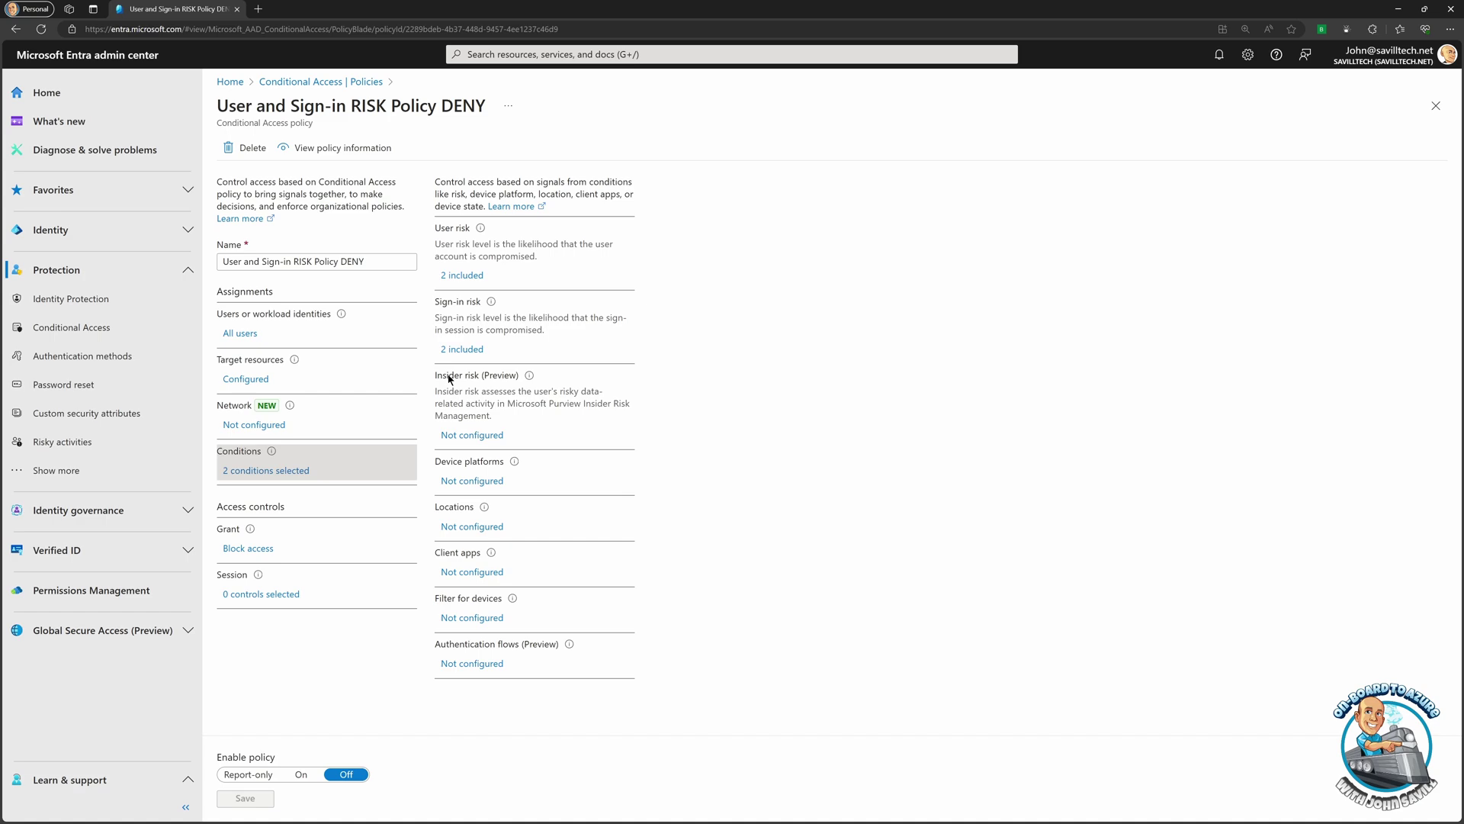
click(243, 549)
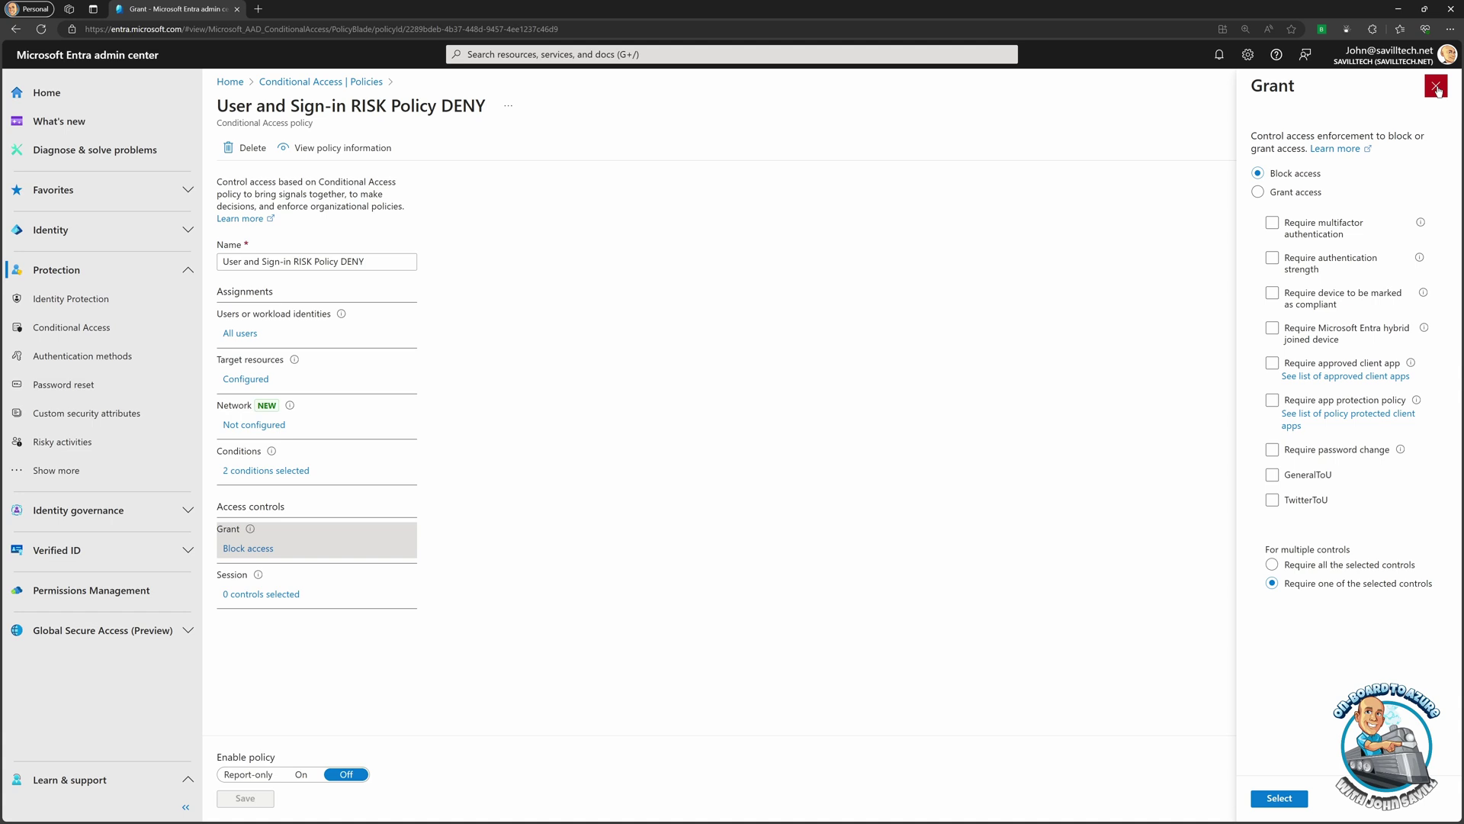
click(1437, 86)
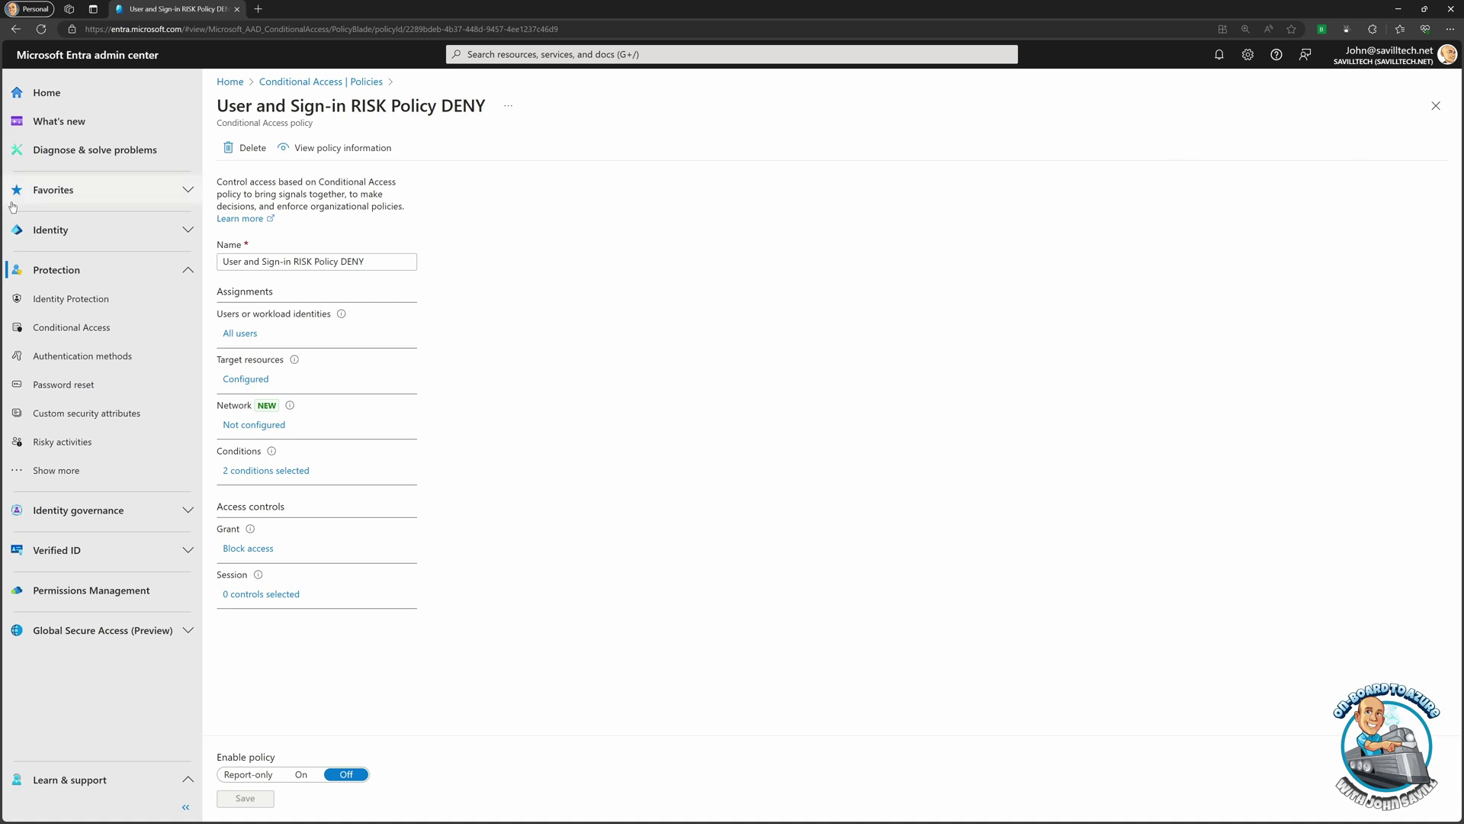
Go to the Identity Protection Settings page under Protection.
click(71, 298)
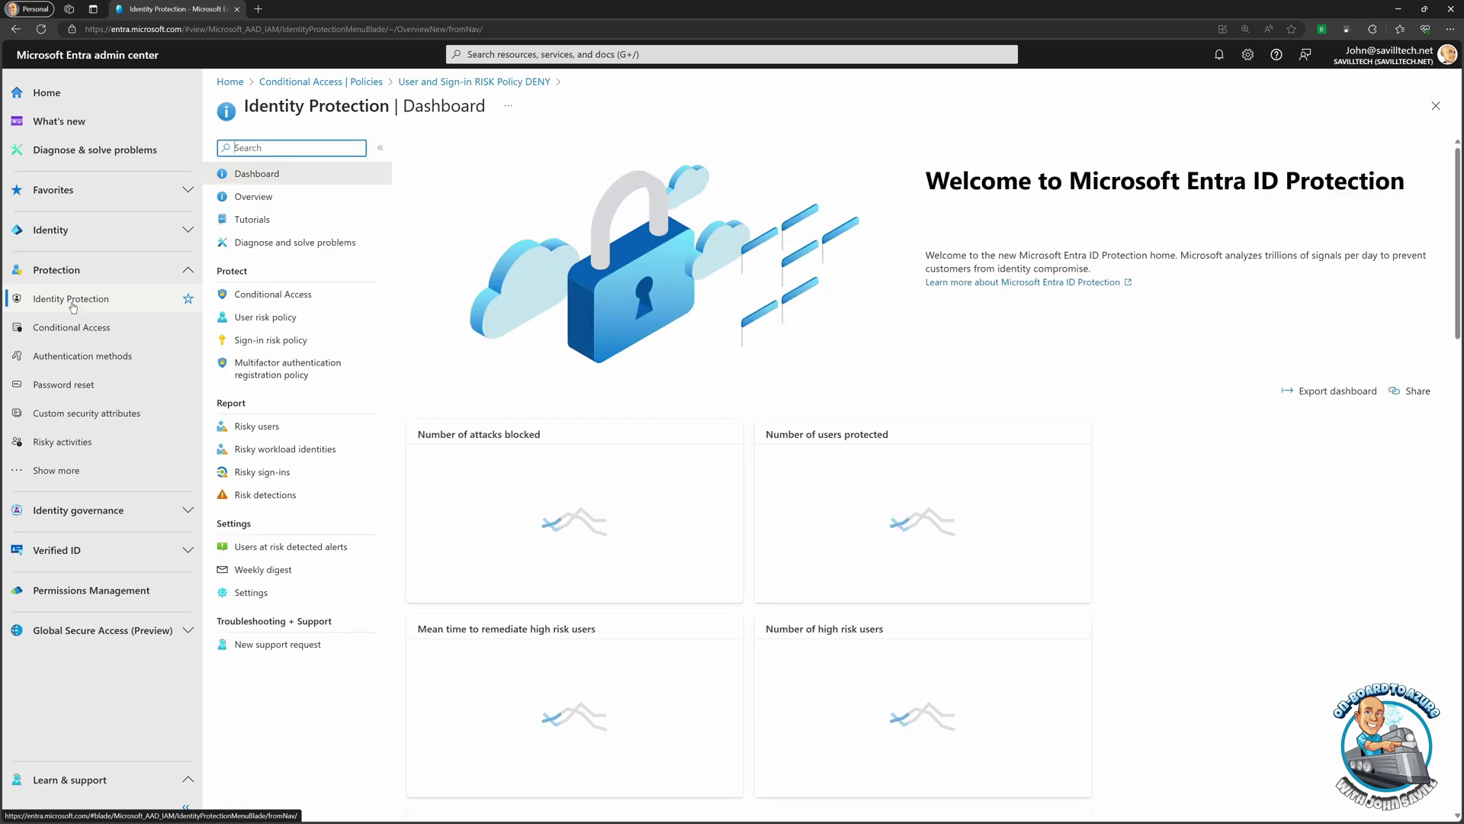
click(251, 594)
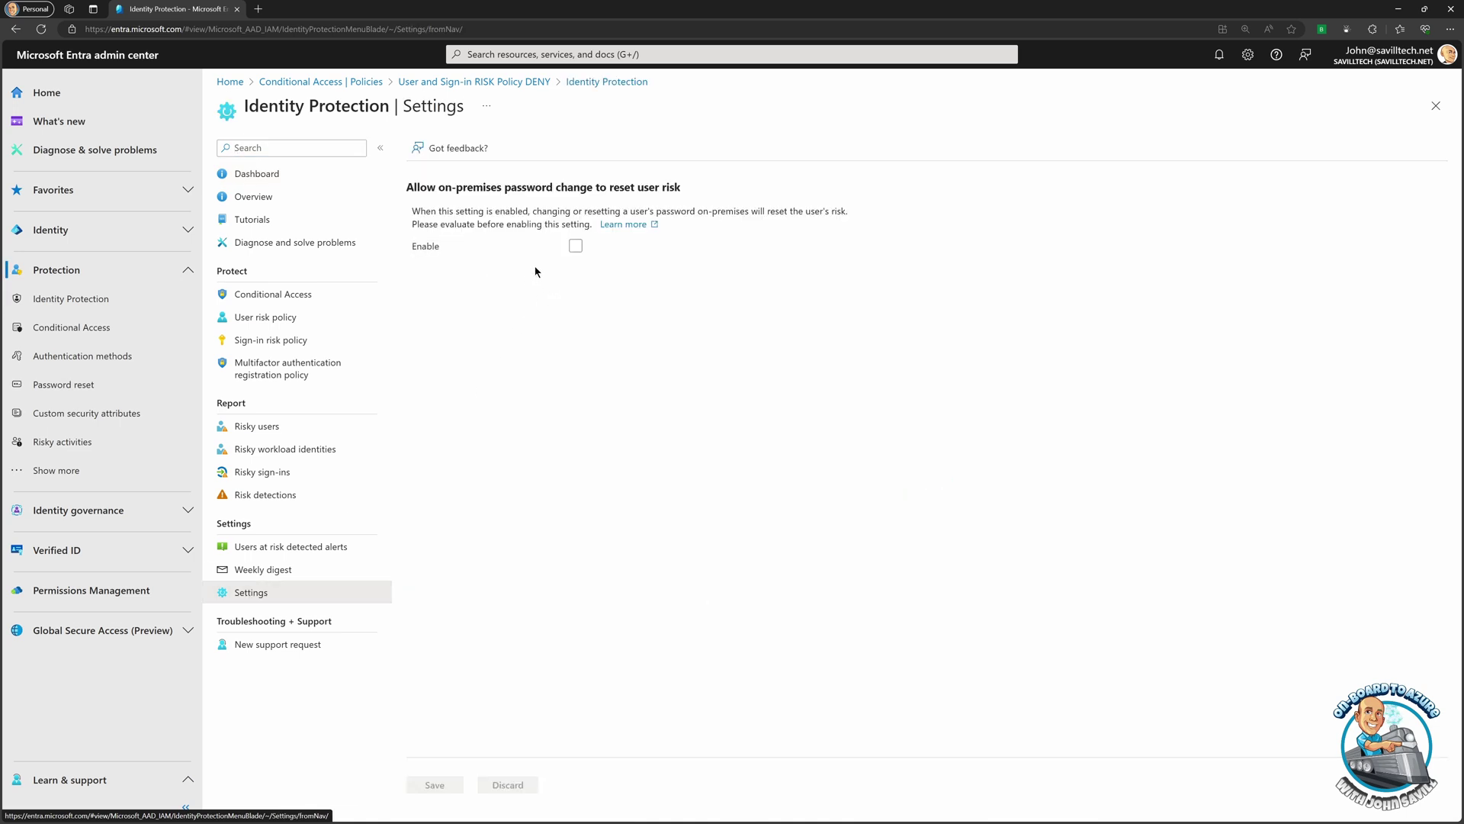
Enable 'Allow on-premises password change to reset user risk' and save the setting.
click(575, 246)
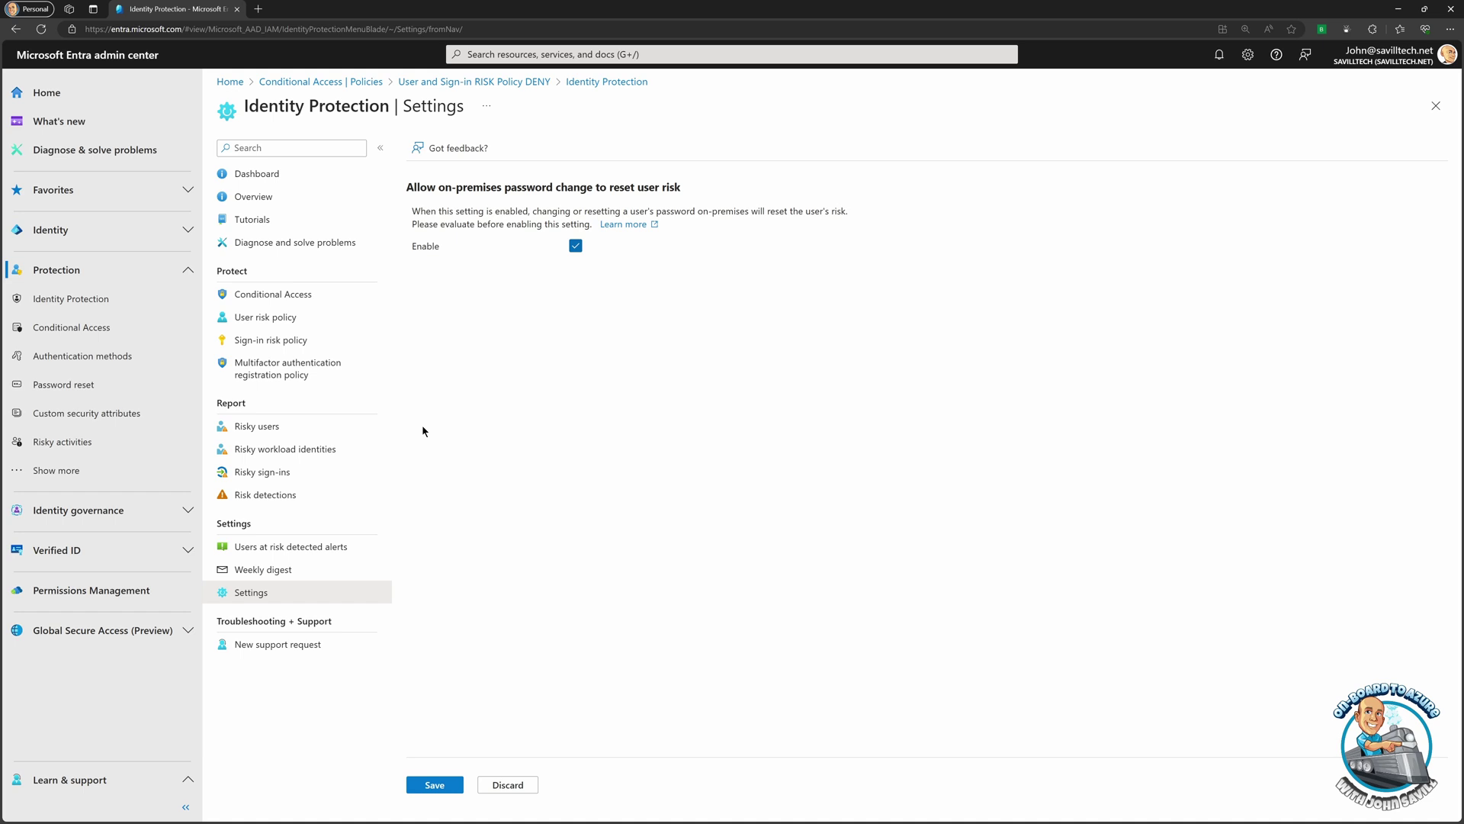
click(434, 784)
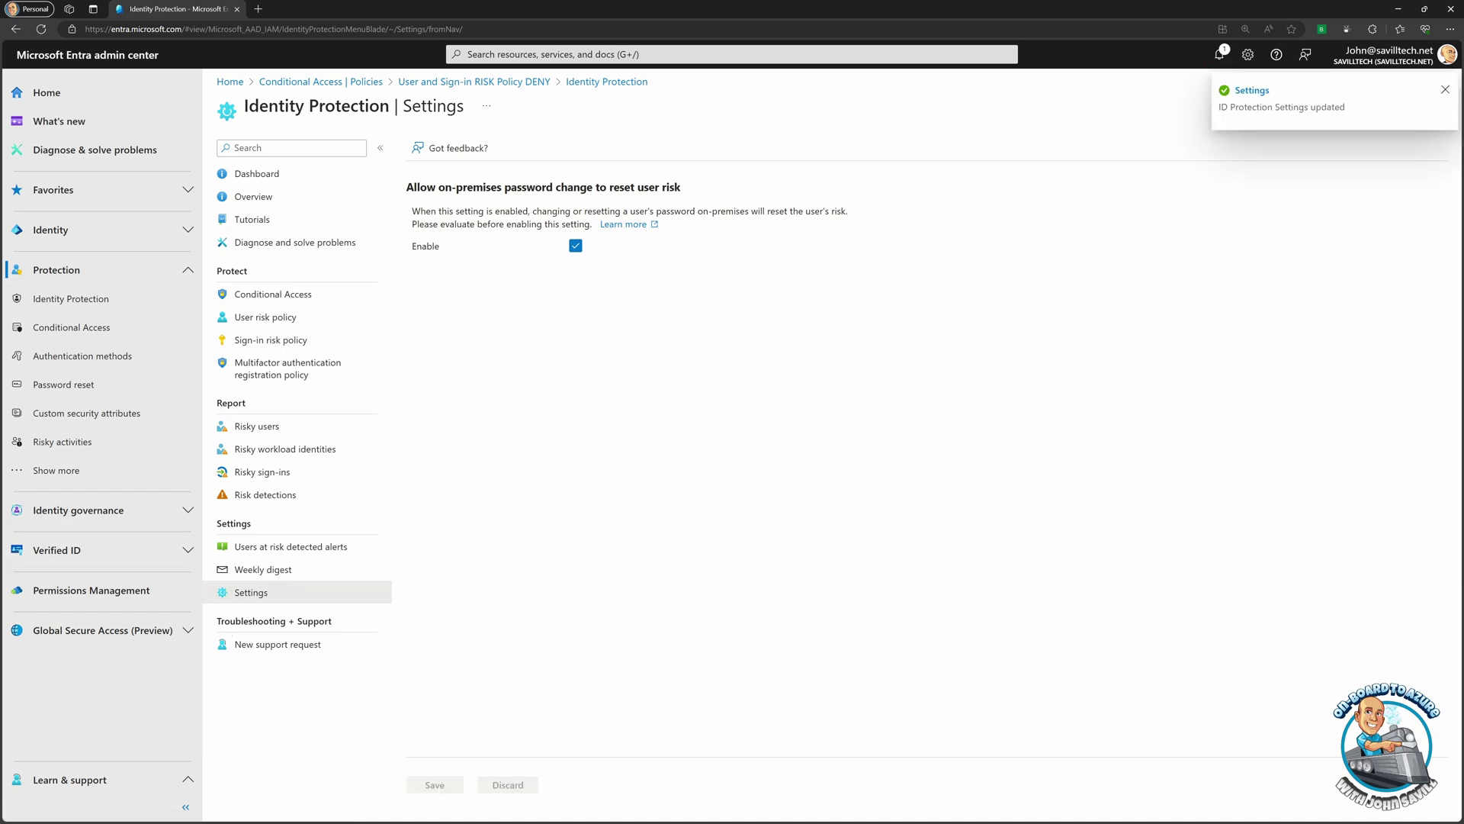